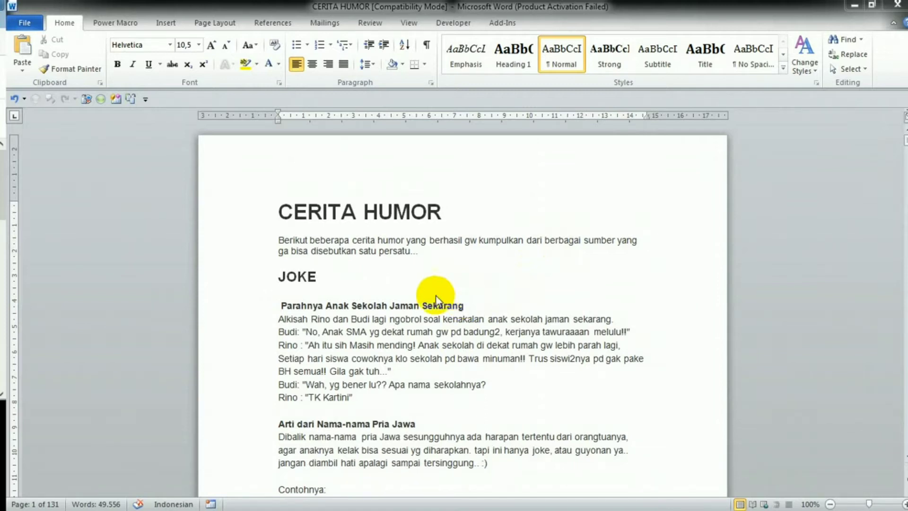
- Show the Print preview of CERITA HUMOR at 100% zoom and page forward through it
left_click(21, 25)
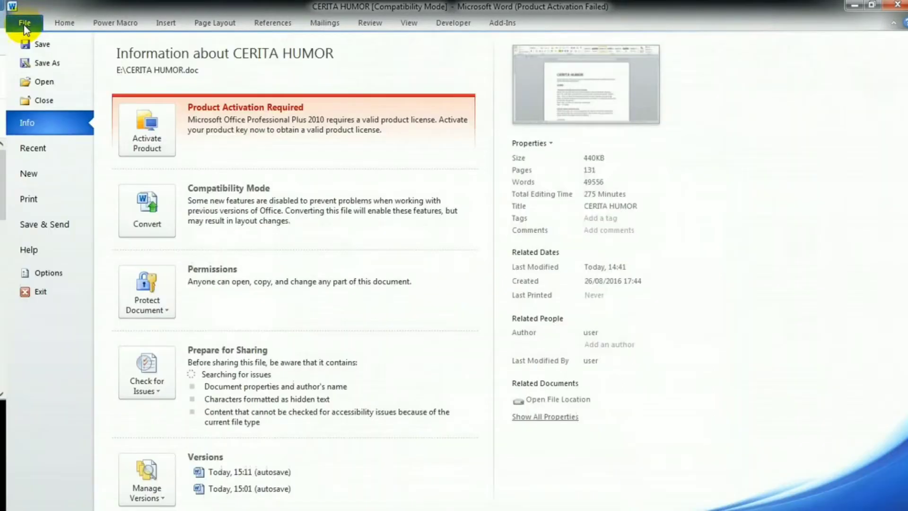
left_click(47, 203)
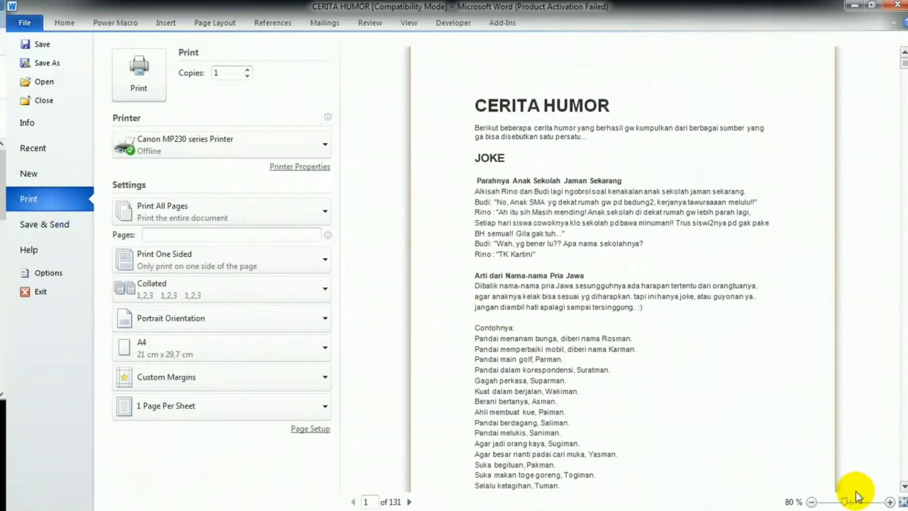
left_click(889, 502)
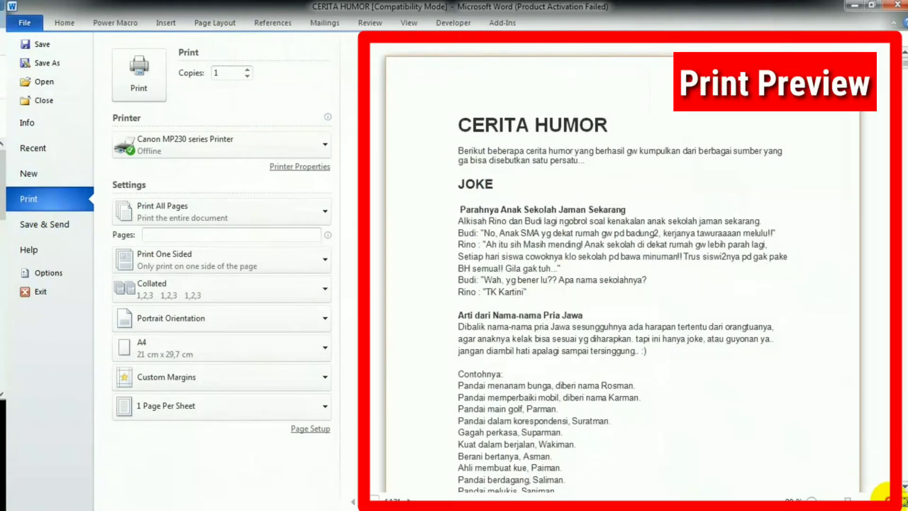
left_click(890, 502)
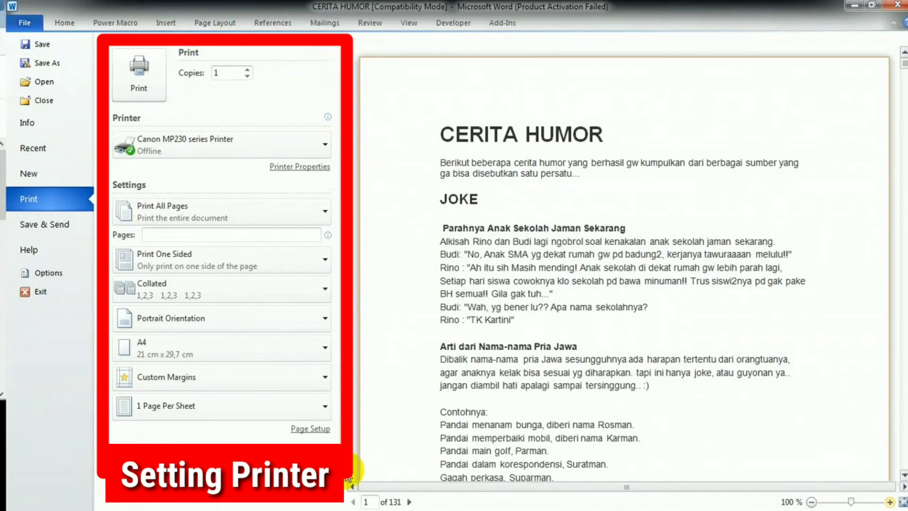
left_click(410, 501)
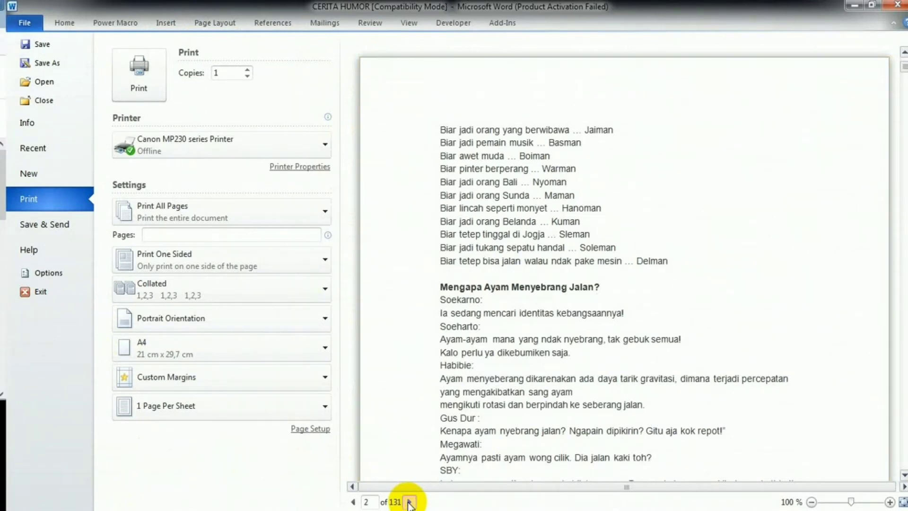
left_click(409, 502)
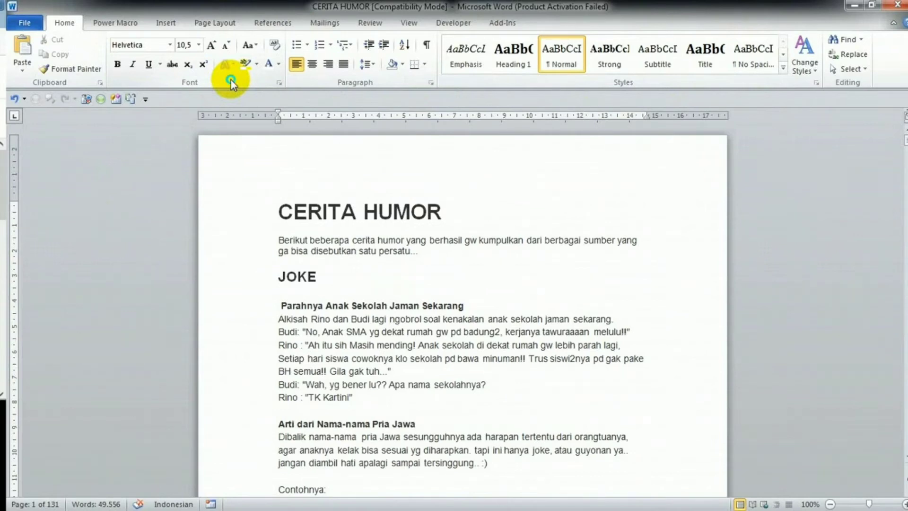
- In Customize the Ribbon, list All Commands and select Print Preview Edit Mode
right_click(231, 81)
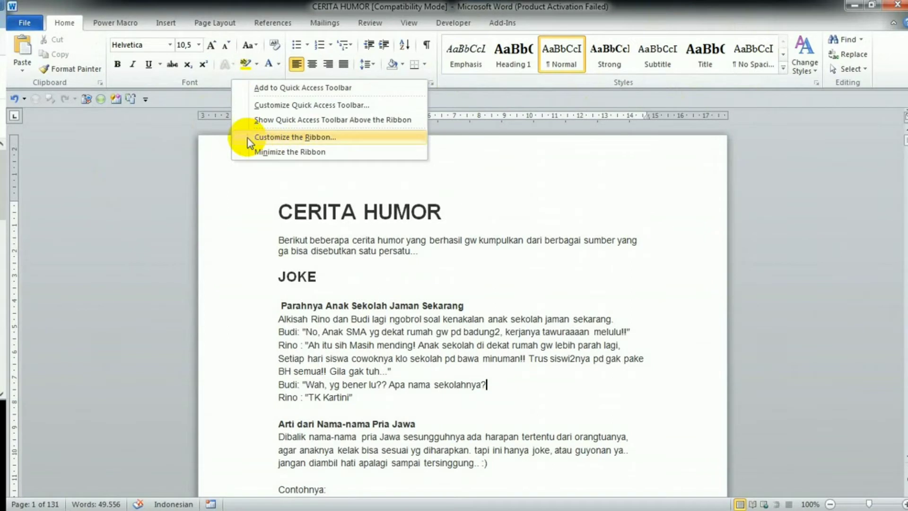
left_click(300, 138)
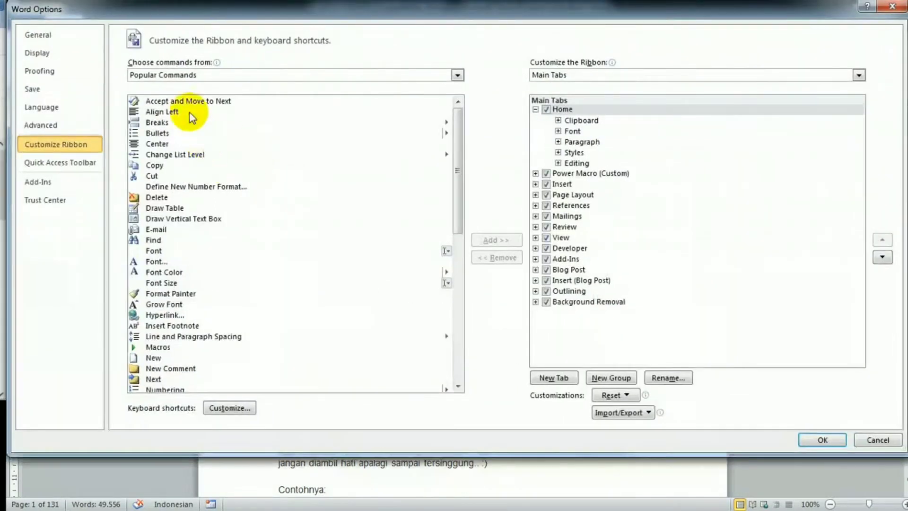
mouse_move(171, 63)
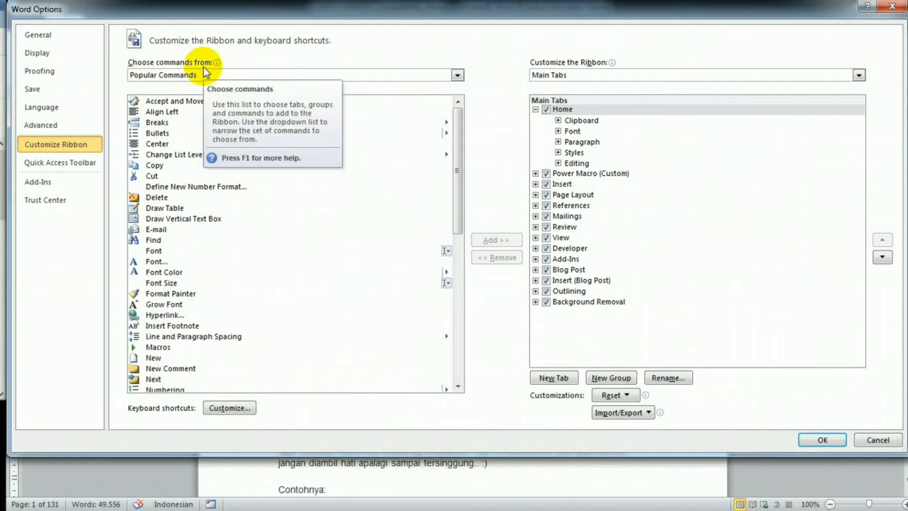
left_click(457, 76)
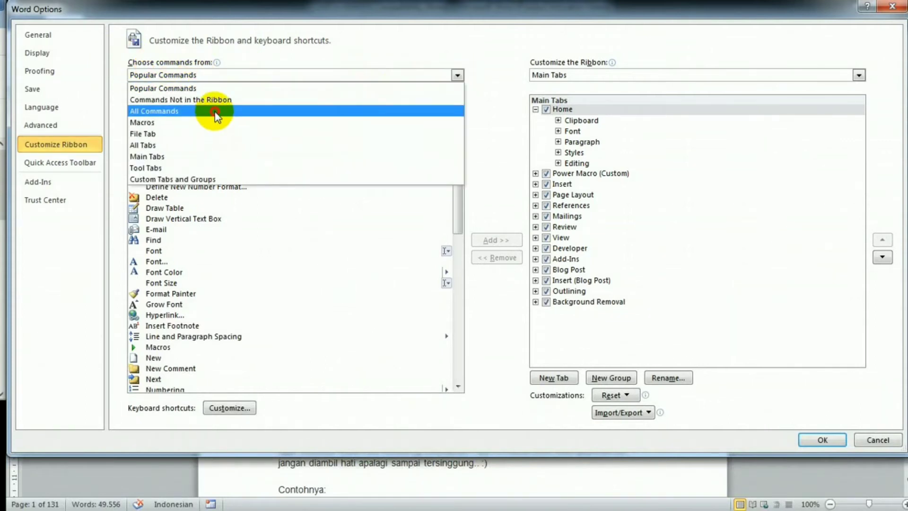
left_click(217, 114)
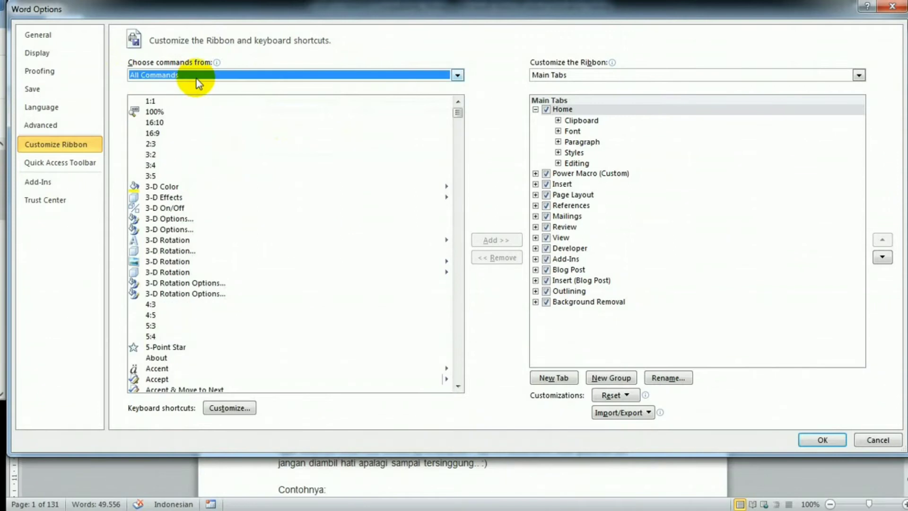
mouse_move(458, 112)
left_mouse_down()
mouse_move(464, 294)
mouse_move(454, 344)
mouse_move(462, 288)
left_mouse_up()
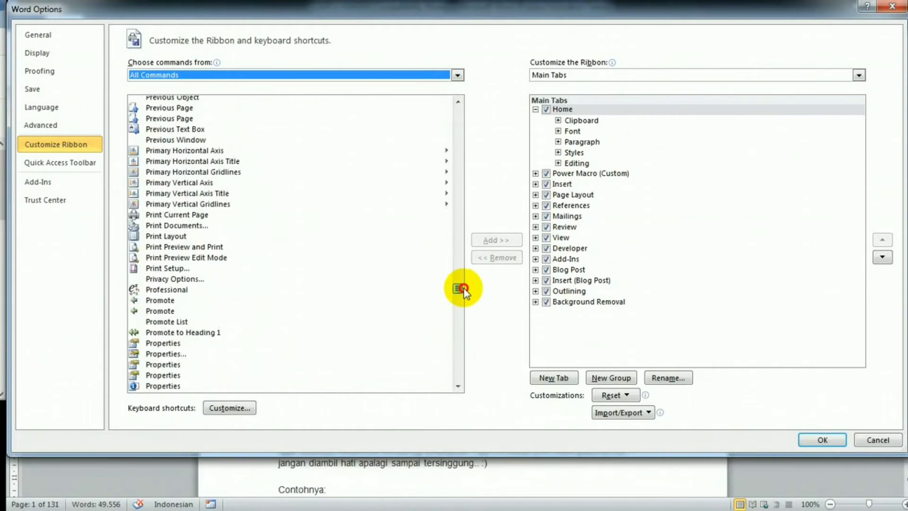
left_click(217, 259)
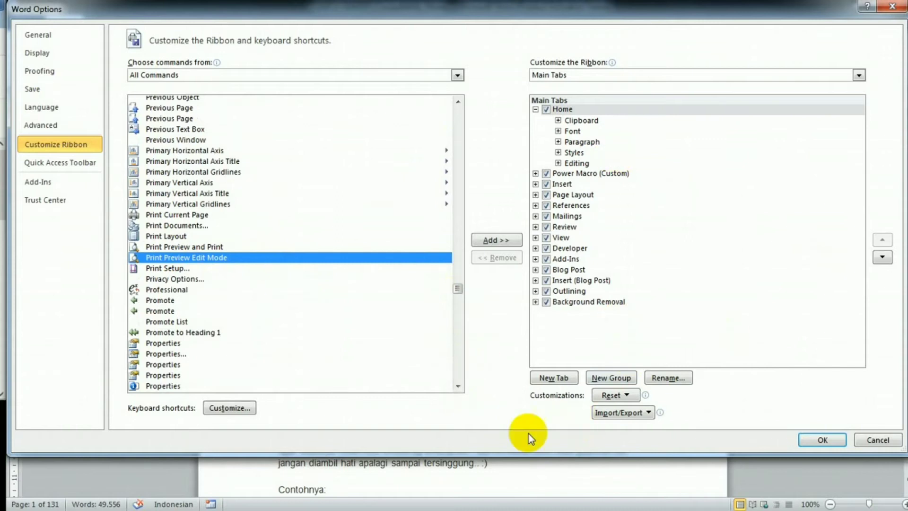
- Create a New Tab, add Print Preview Edit Mode to its New Group (Custom), and apply
left_click(554, 378)
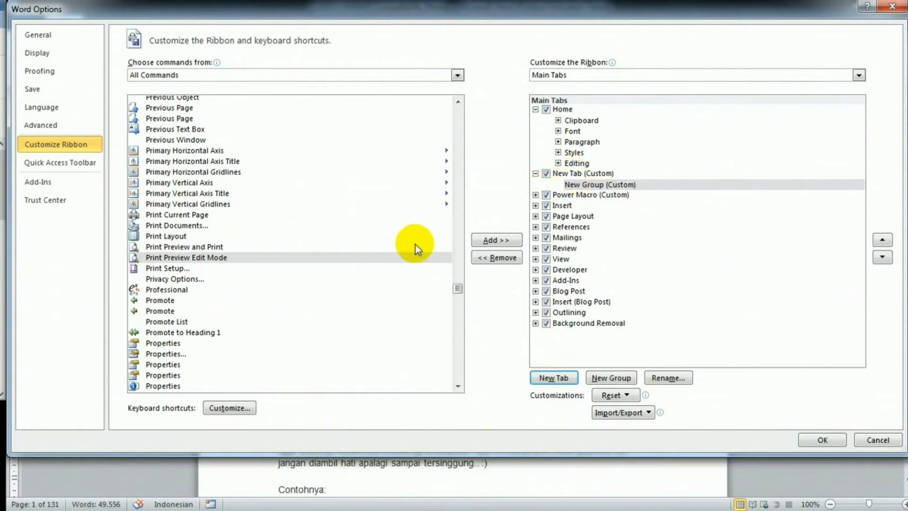
left_click(149, 260)
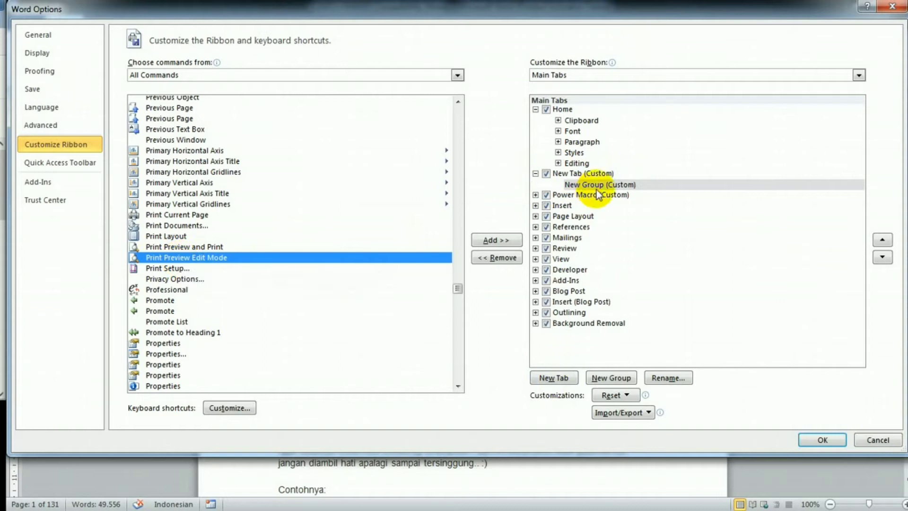
left_click(496, 240)
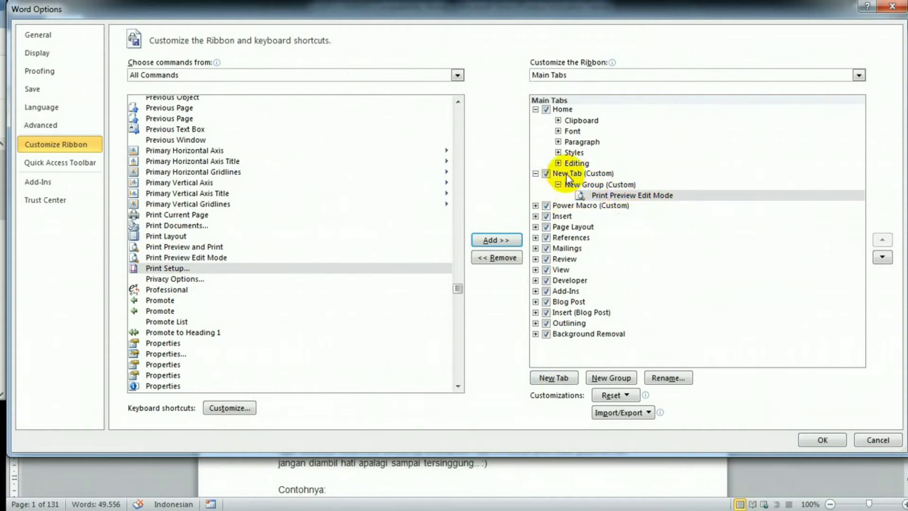
left_click(820, 440)
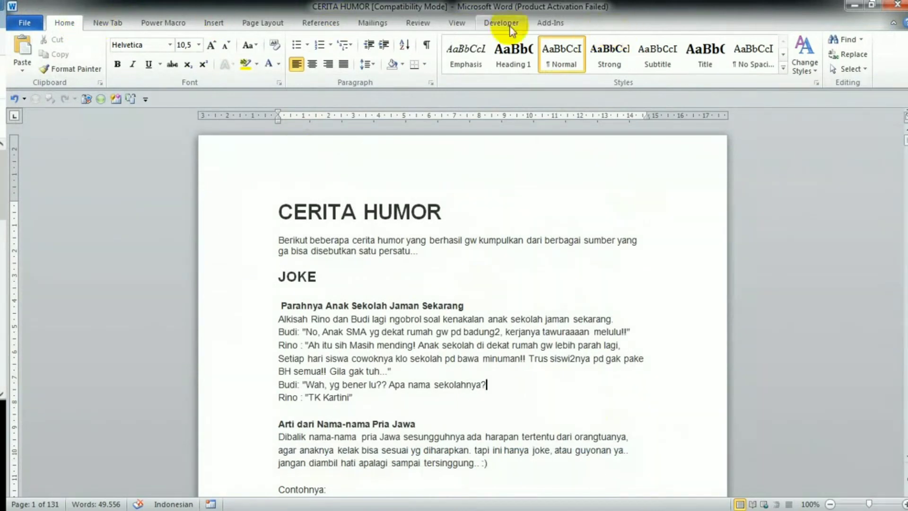
- Switch to New Tab and use its Print Preview Edit Mode button
left_click(103, 22)
left_click(53, 49)
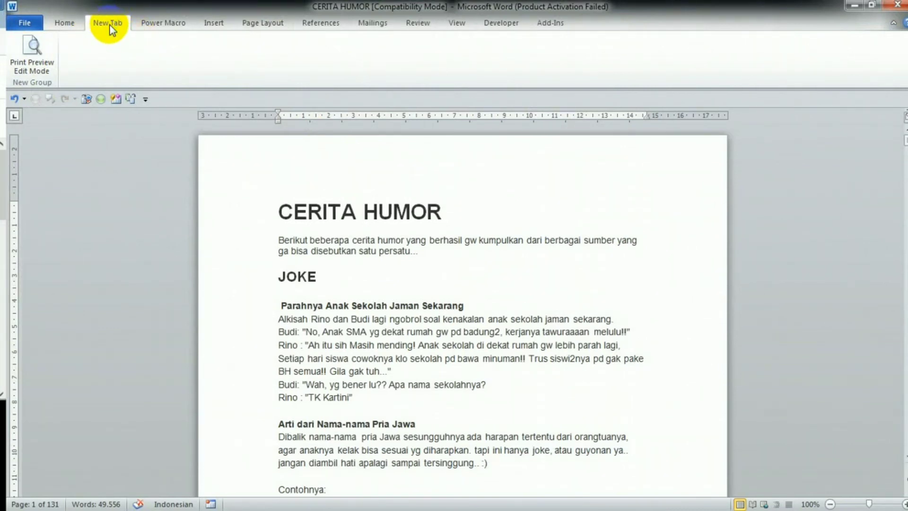
- Rename the custom New Tab to 'Edit Print Preview' in ribbon customization and save
right_click(189, 44)
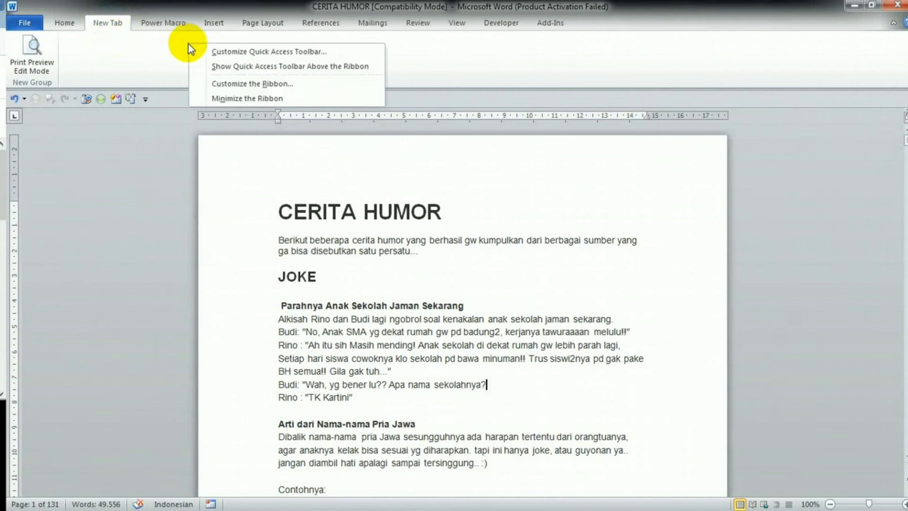
left_click(231, 85)
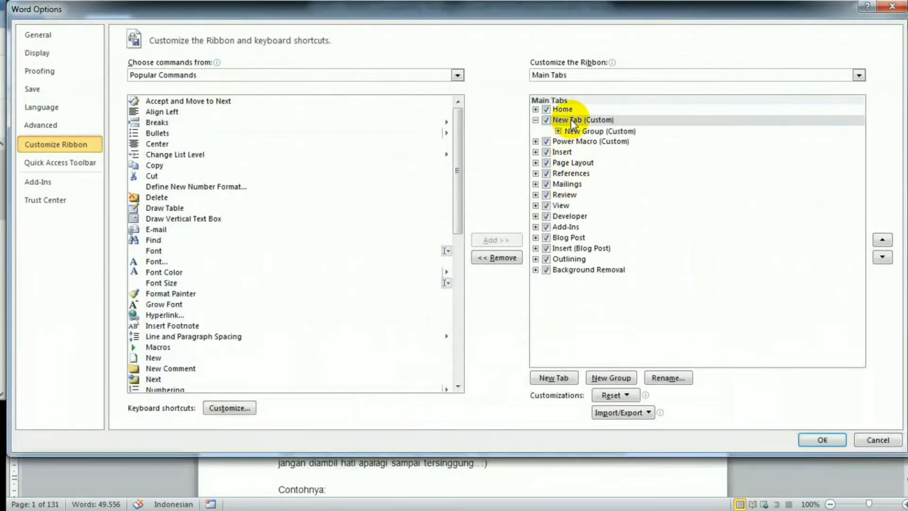
left_click(572, 122)
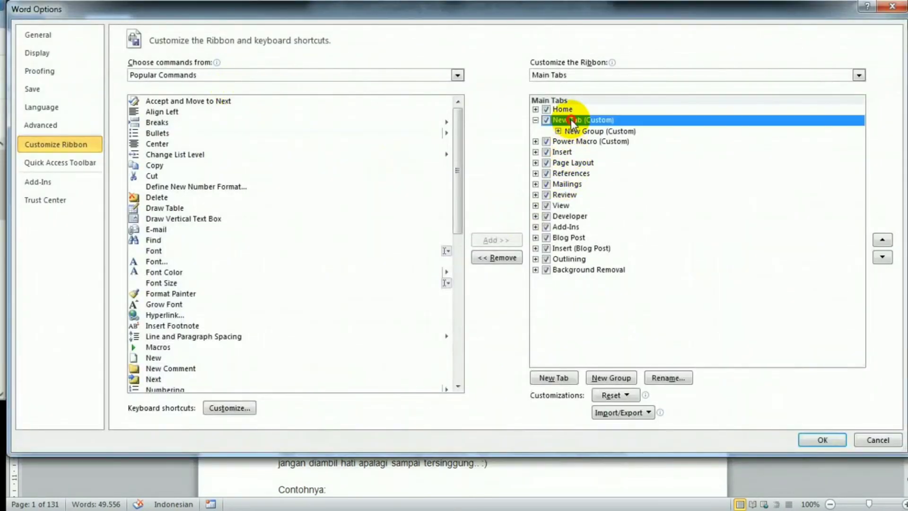
left_click(671, 379)
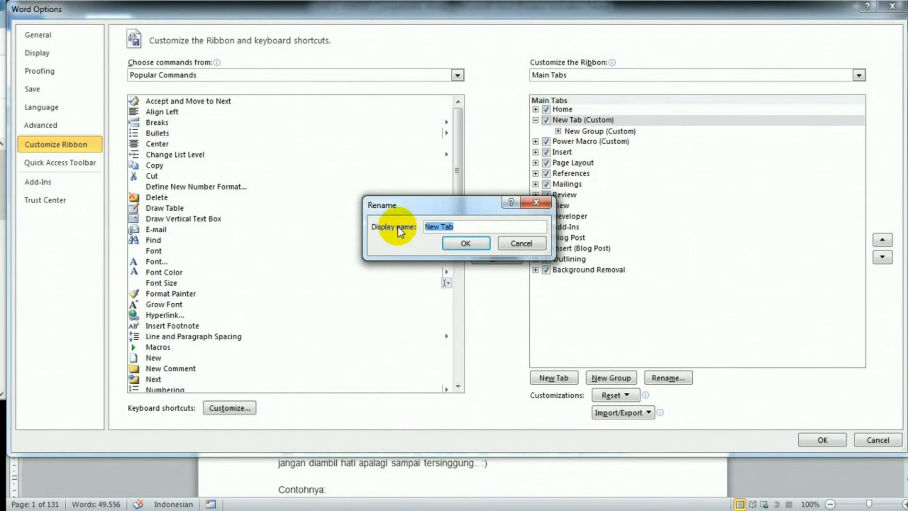
type("Edit Print Preview")
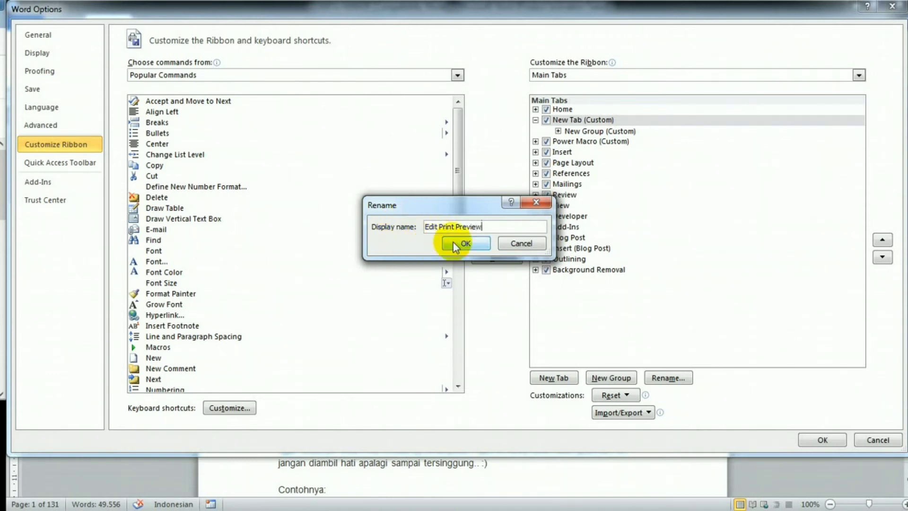
left_click(461, 243)
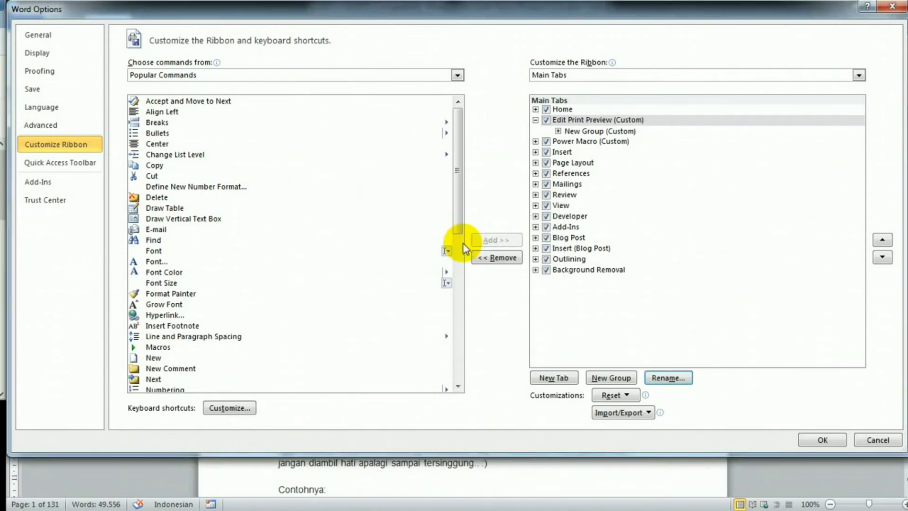
left_click(823, 439)
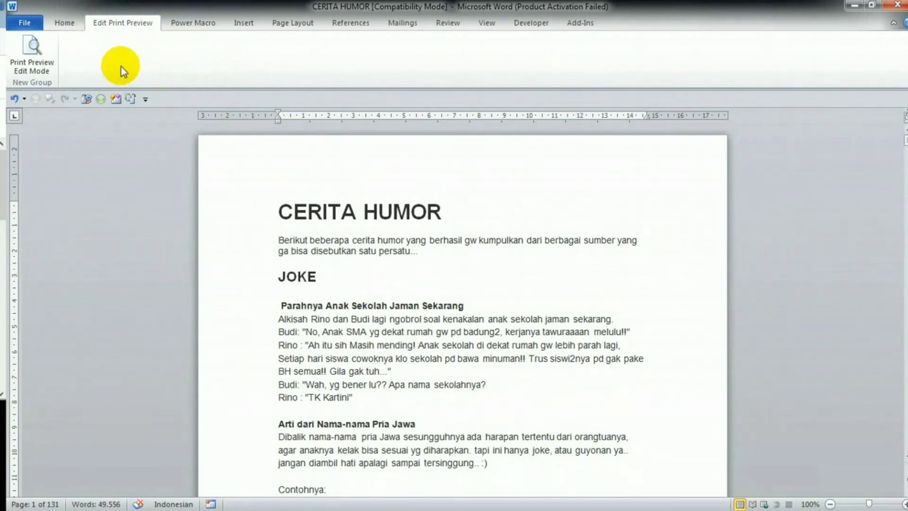
- Enter Print Preview Edit Mode and adjust the zoom to 100%
left_click(32, 49)
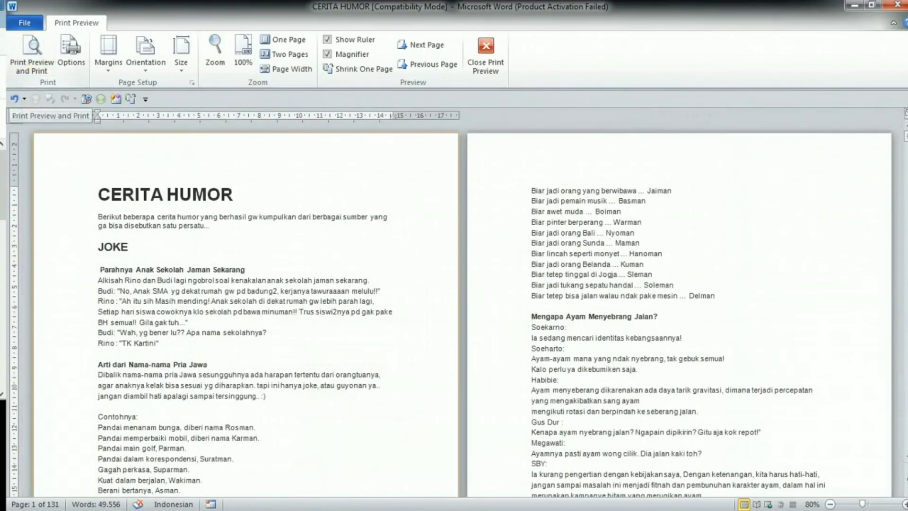
left_click(904, 504)
left_click(904, 504)
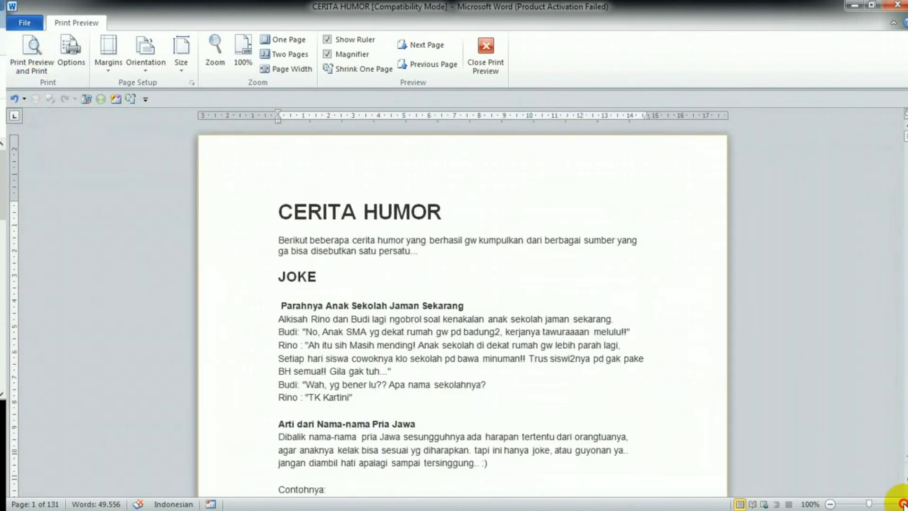
left_click(904, 504)
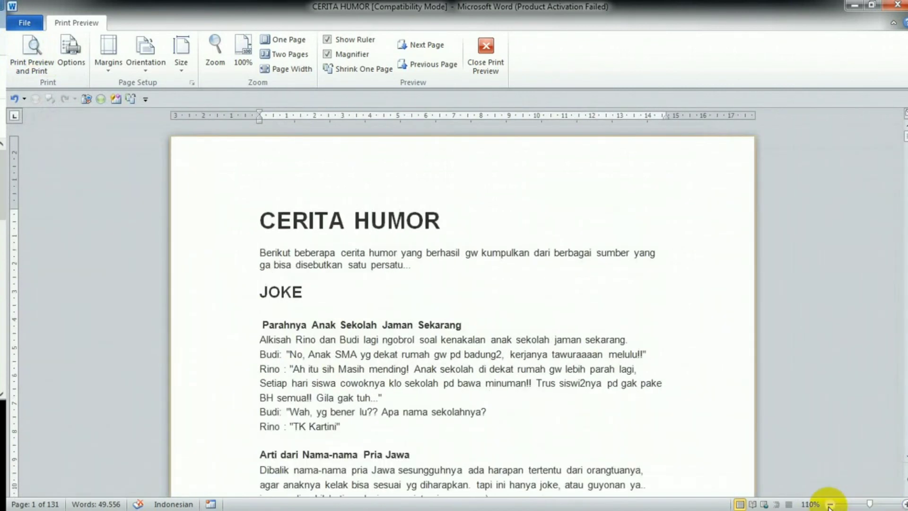
left_click(830, 505)
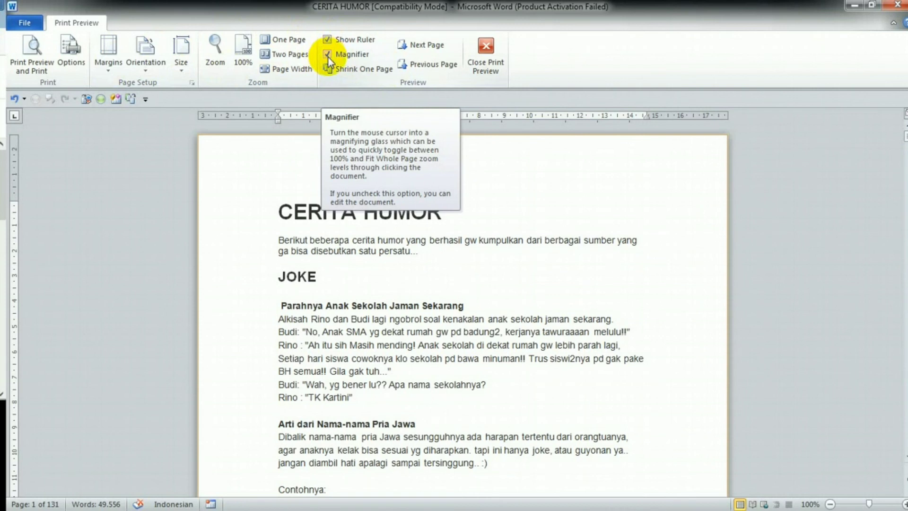
- Turn off Magnifier, insert 'ini' after 'Berikut' in the first line, then close print preview
left_click(328, 55)
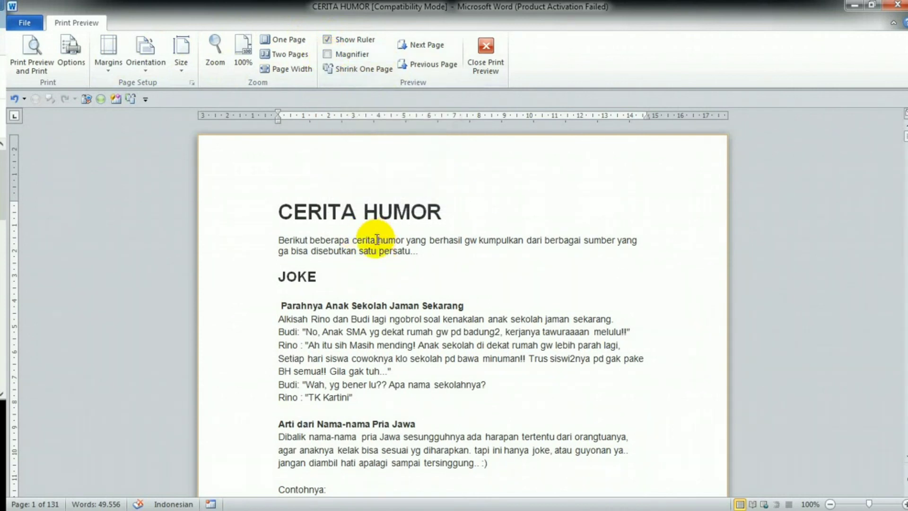
left_click(310, 240)
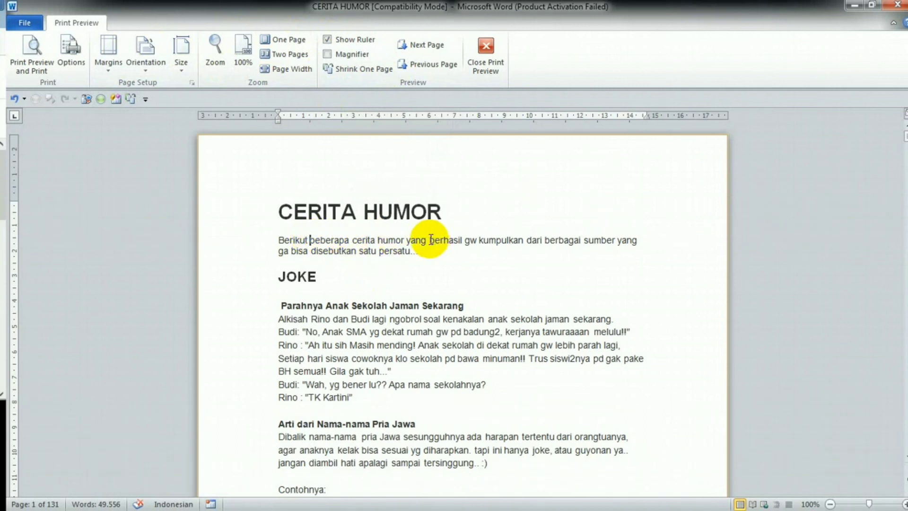
type("ini")
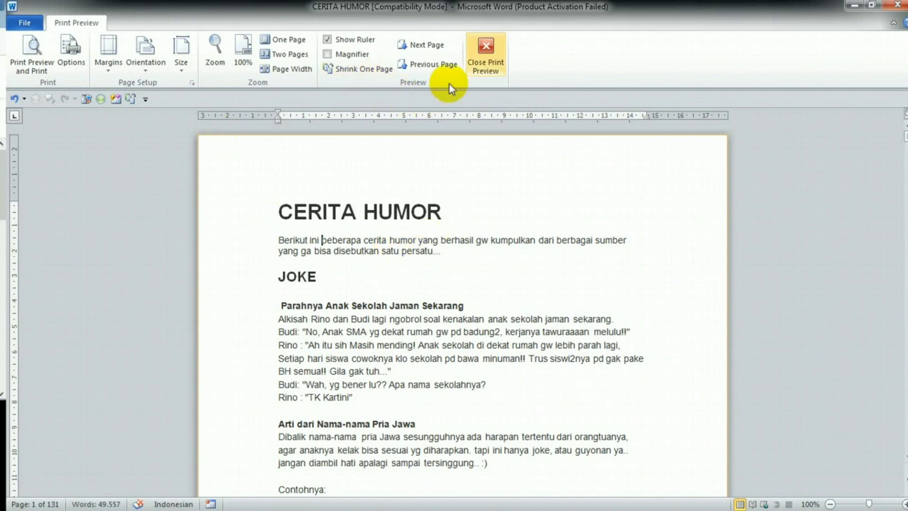
left_click(481, 67)
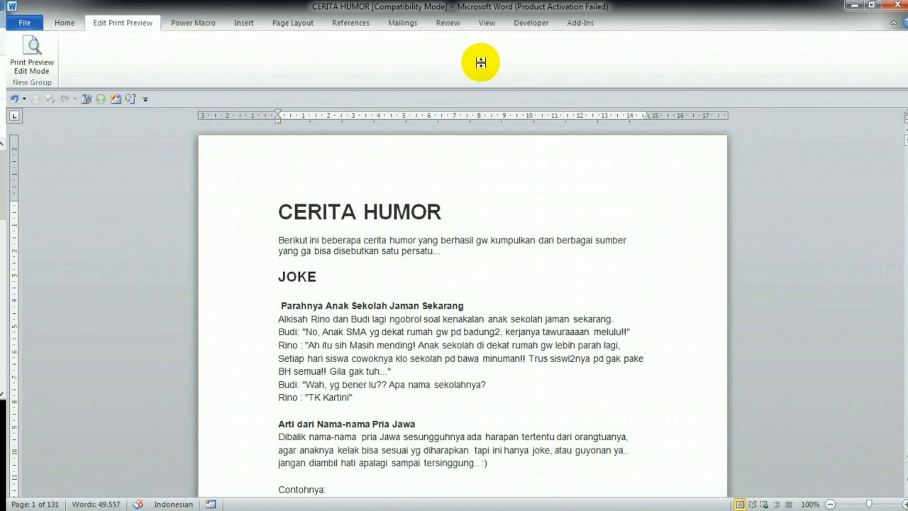
left_click(64, 25)
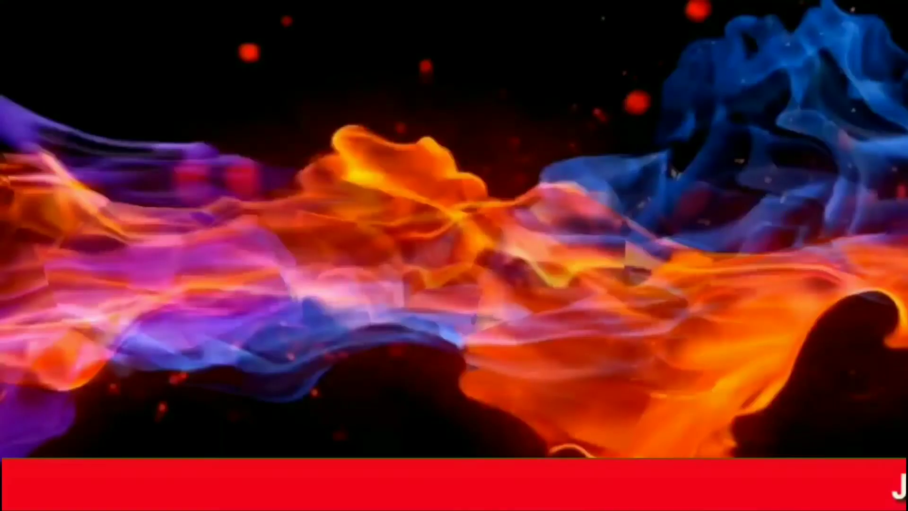